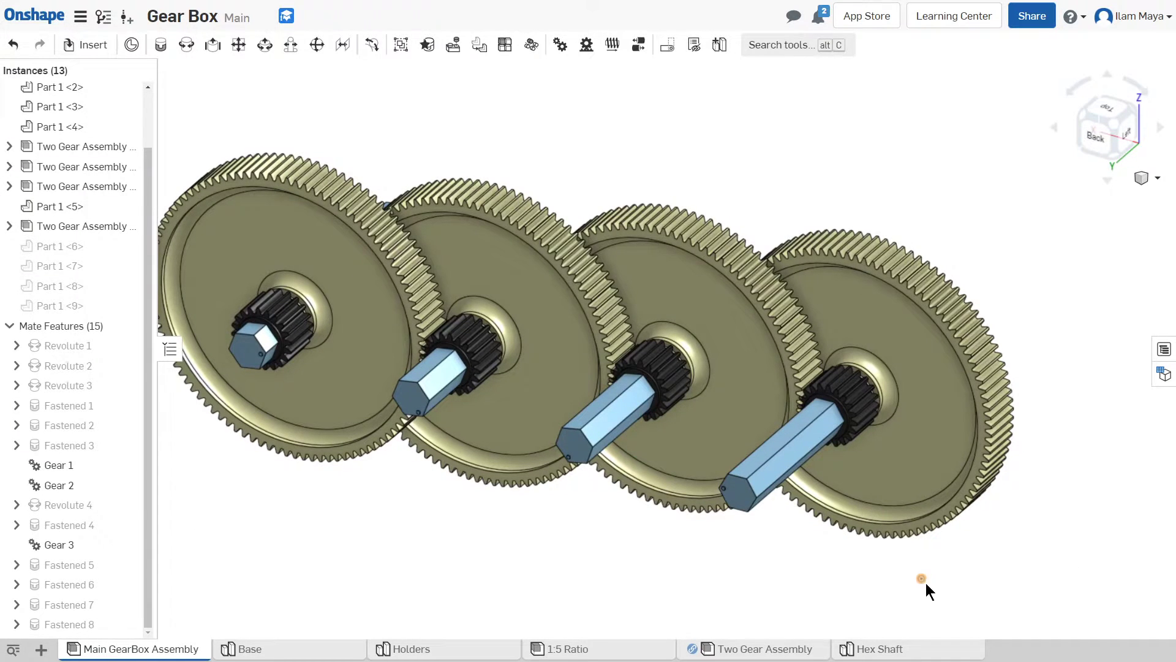
# Rotate the first gear several times and watch the three mated gears and shafts follow
pyautogui.scroll(-4, 697, 373)
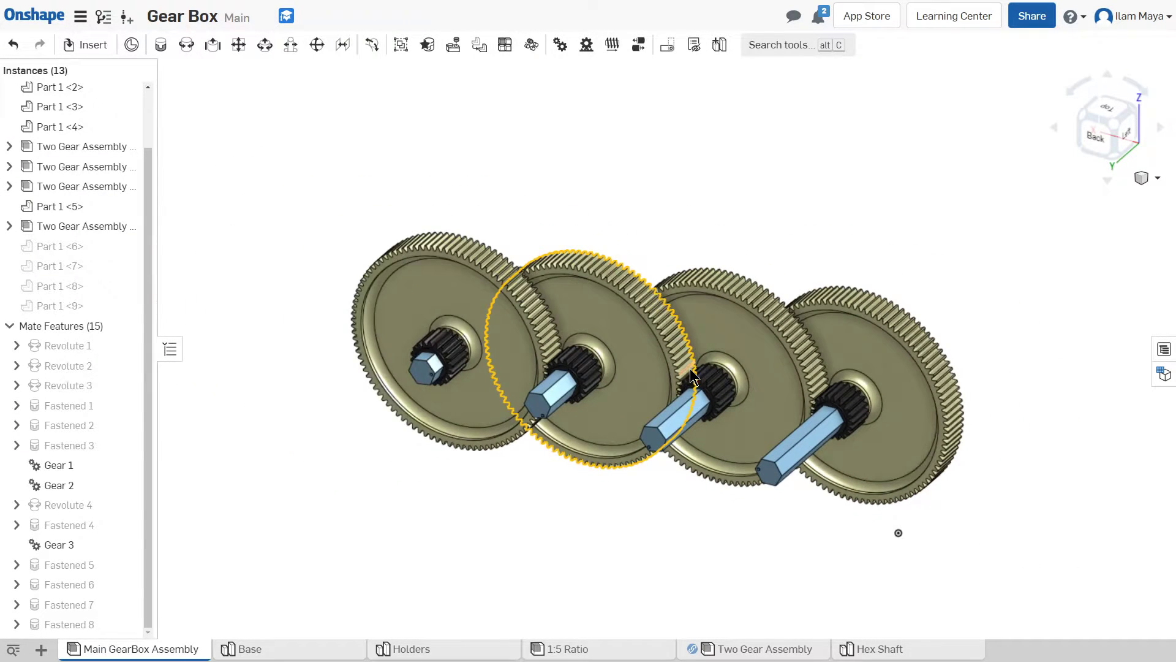
pyautogui.scroll(2, 689, 369)
pyautogui.scroll(3, 690, 369)
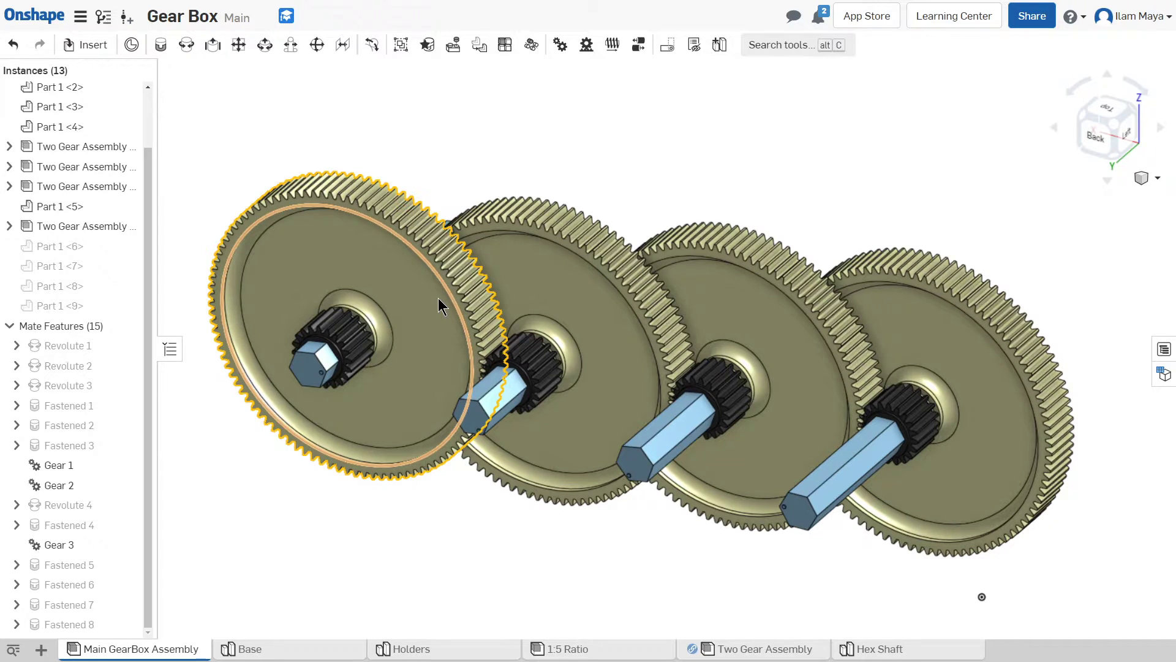
pyautogui.moveTo(439, 298); pyautogui.dragTo(402, 472)
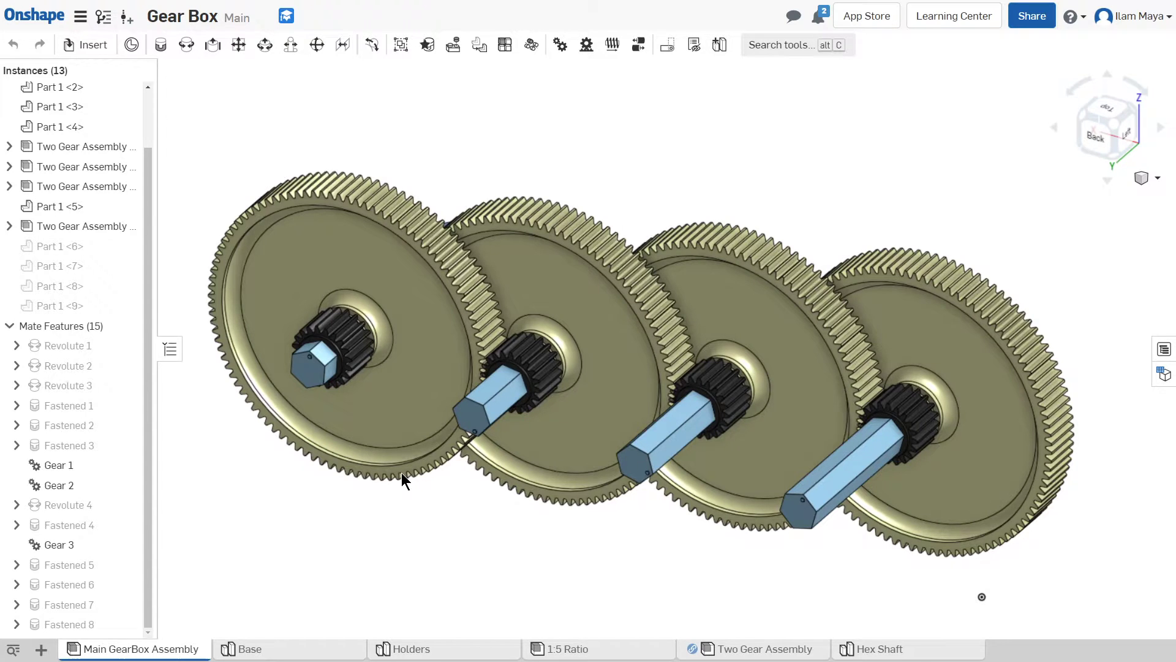
pyautogui.moveTo(401, 473); pyautogui.dragTo(682, 458)
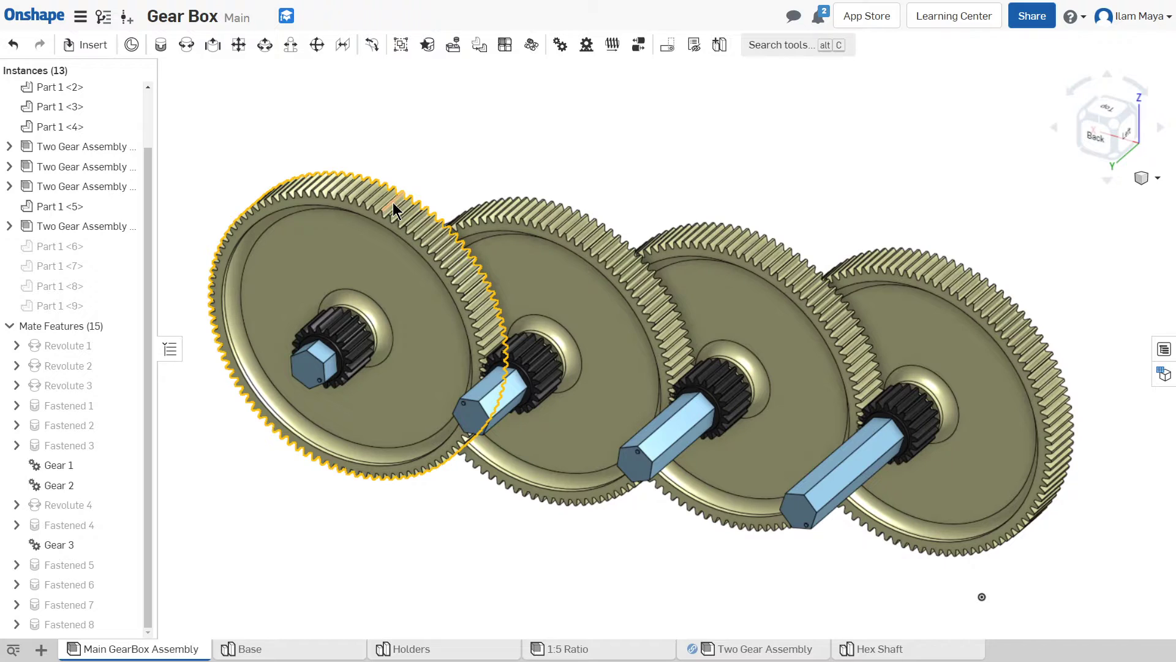
pyautogui.moveTo(395, 211); pyautogui.dragTo(961, 406)
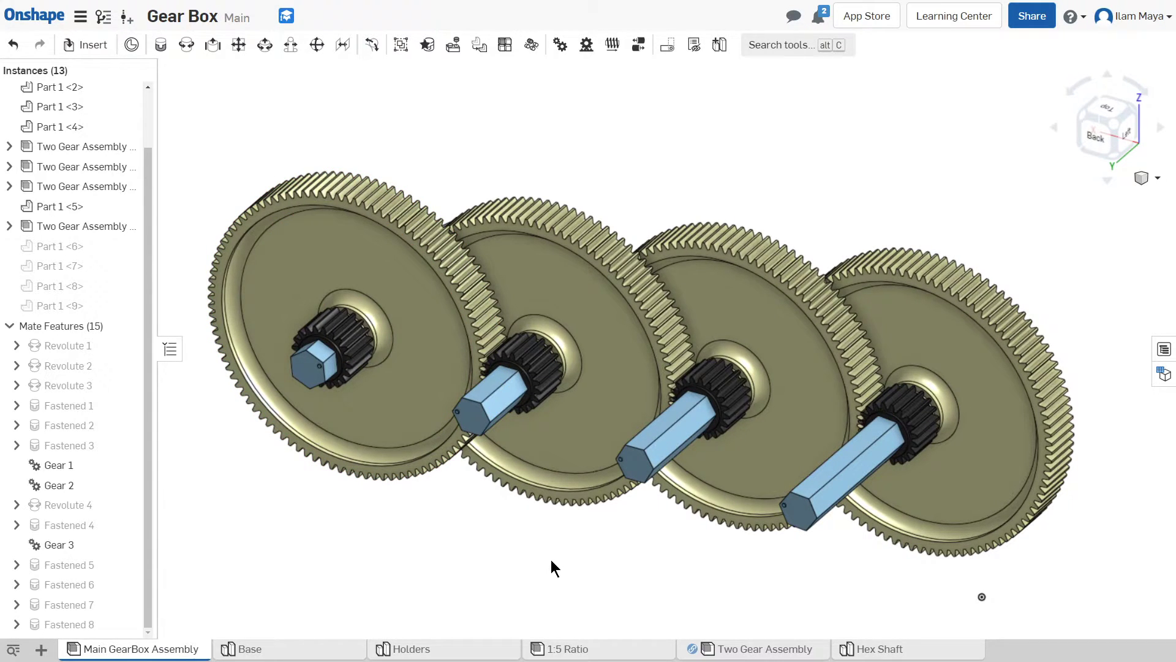
# Suppress the Gear 1 relation, leaving Gear 2 unchanged
pyautogui.rightClick(84, 471)
pyautogui.click(118, 508)
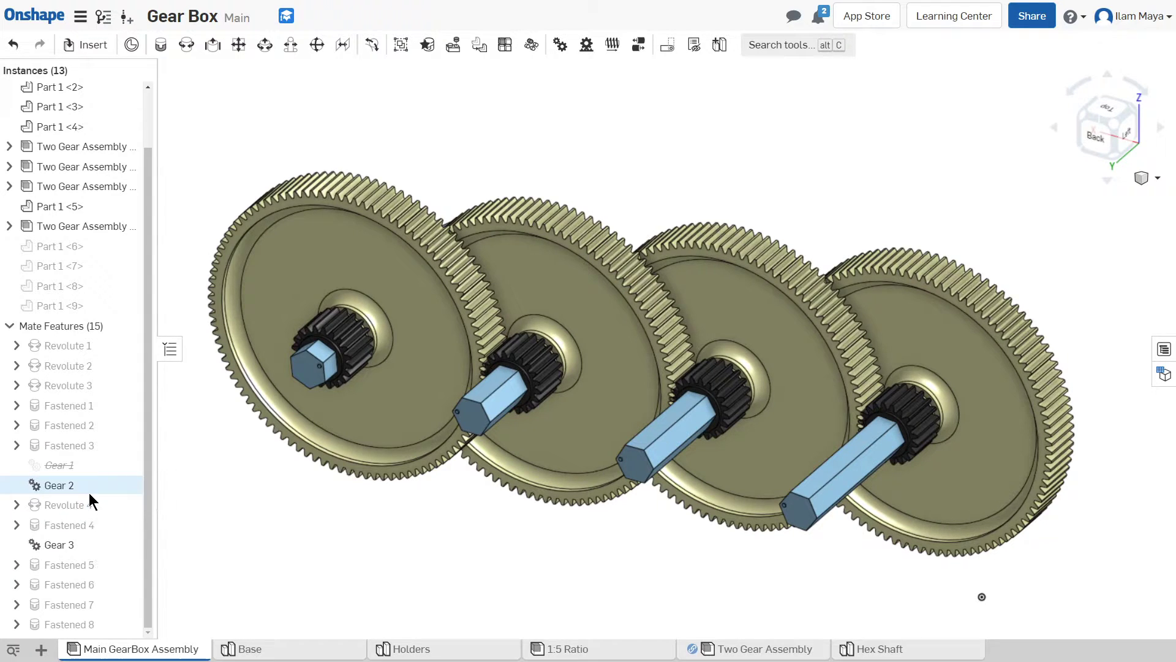
pyautogui.rightClick(89, 493)
pyautogui.click(186, 460)
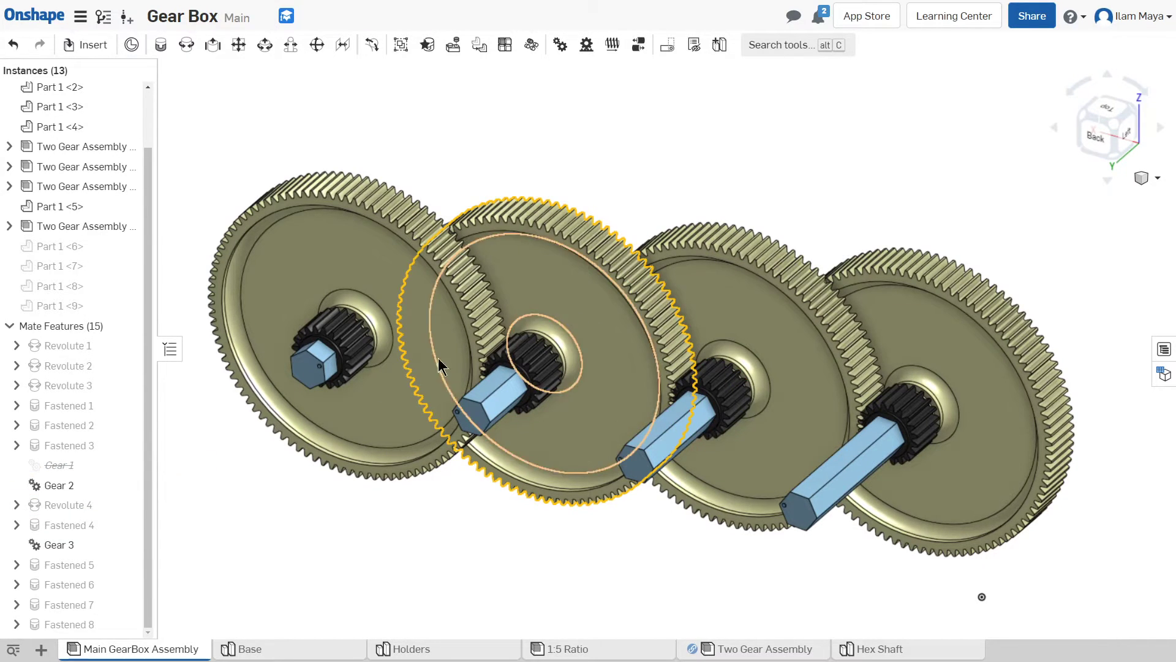
# Unsuppress Gear 1 and suppress the Gear 2 relation instead
pyautogui.rightClick(93, 465)
pyautogui.click(101, 491)
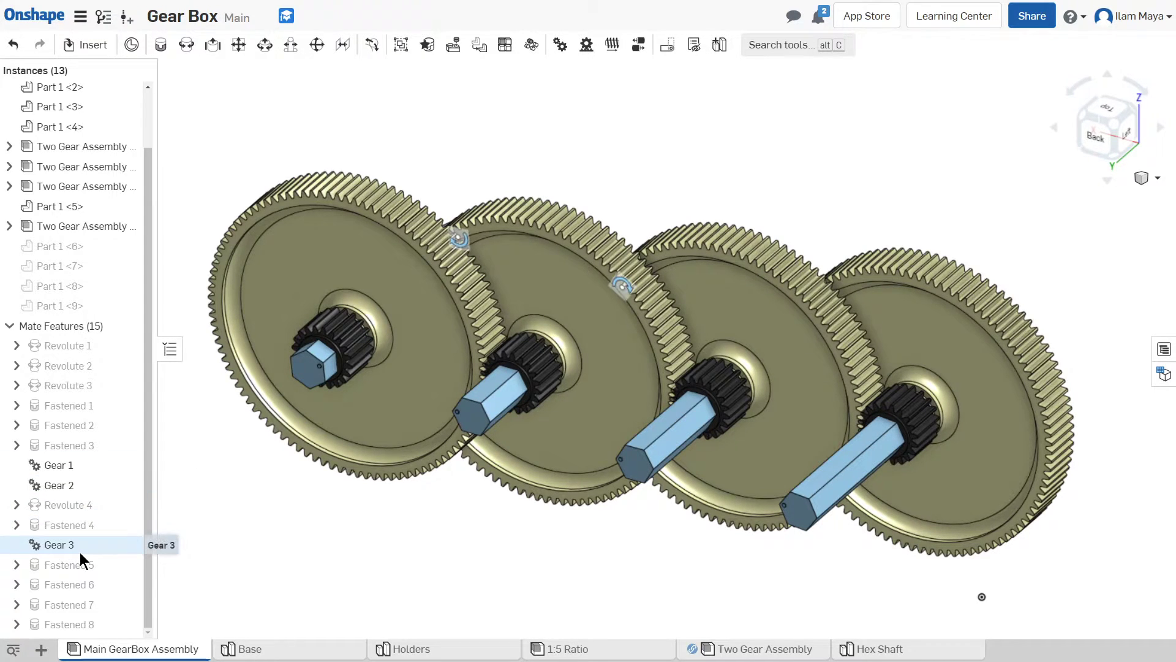
pyautogui.rightClick(73, 481)
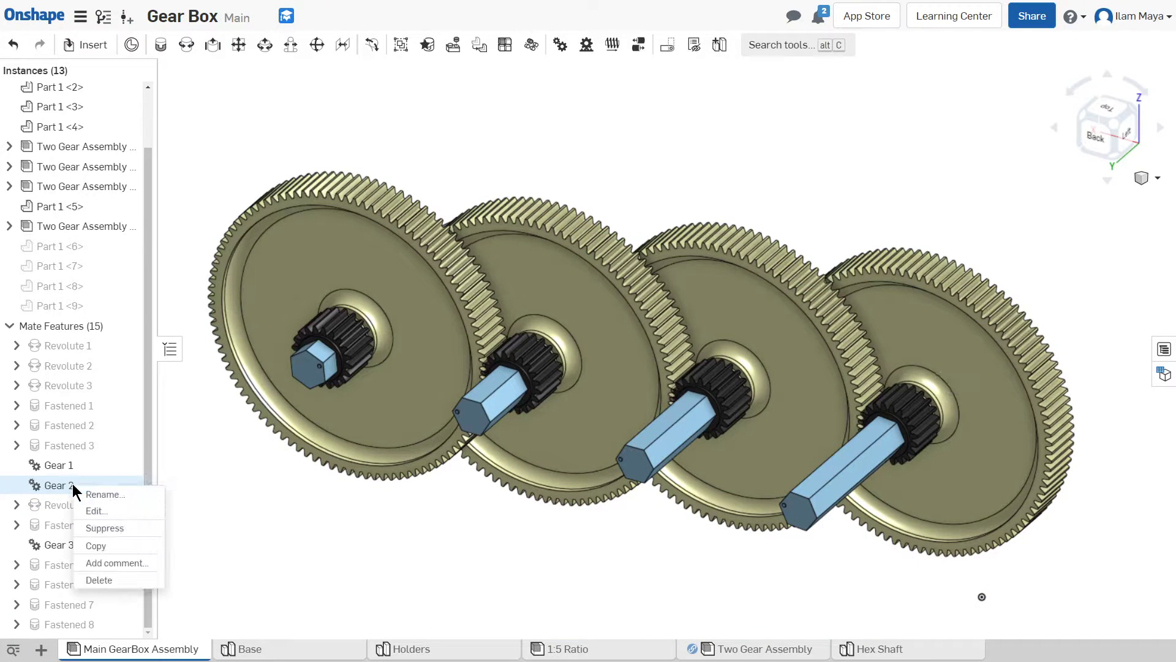
pyautogui.click(91, 527)
pyautogui.scroll(-5, 328, 460)
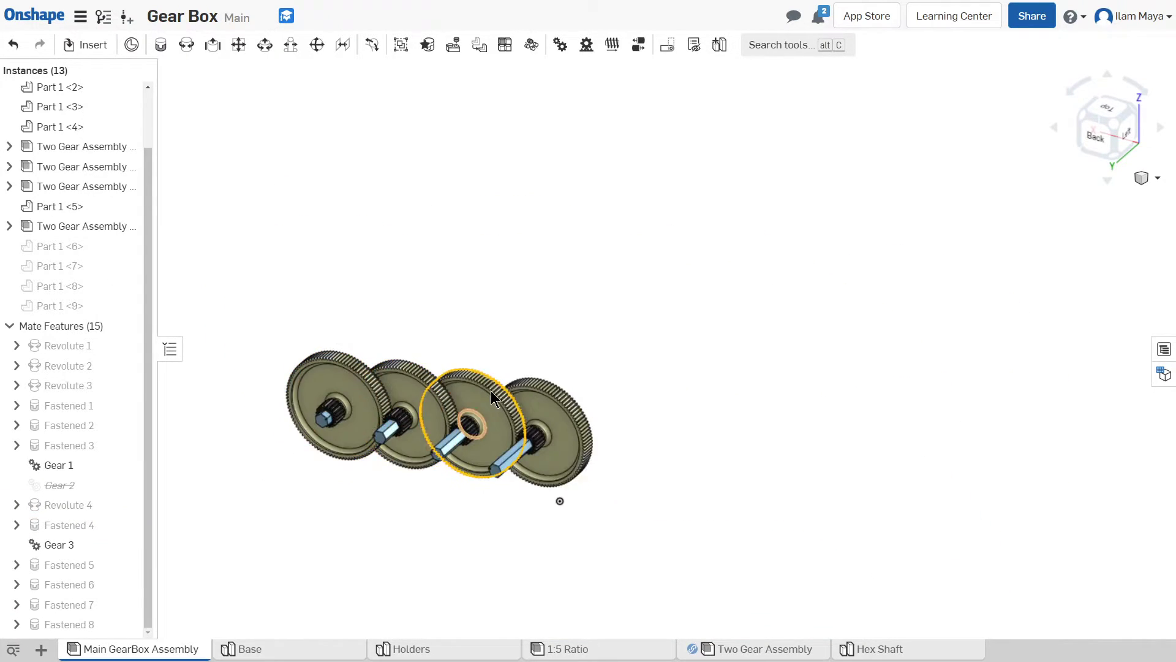
pyautogui.rightClick(697, 279)
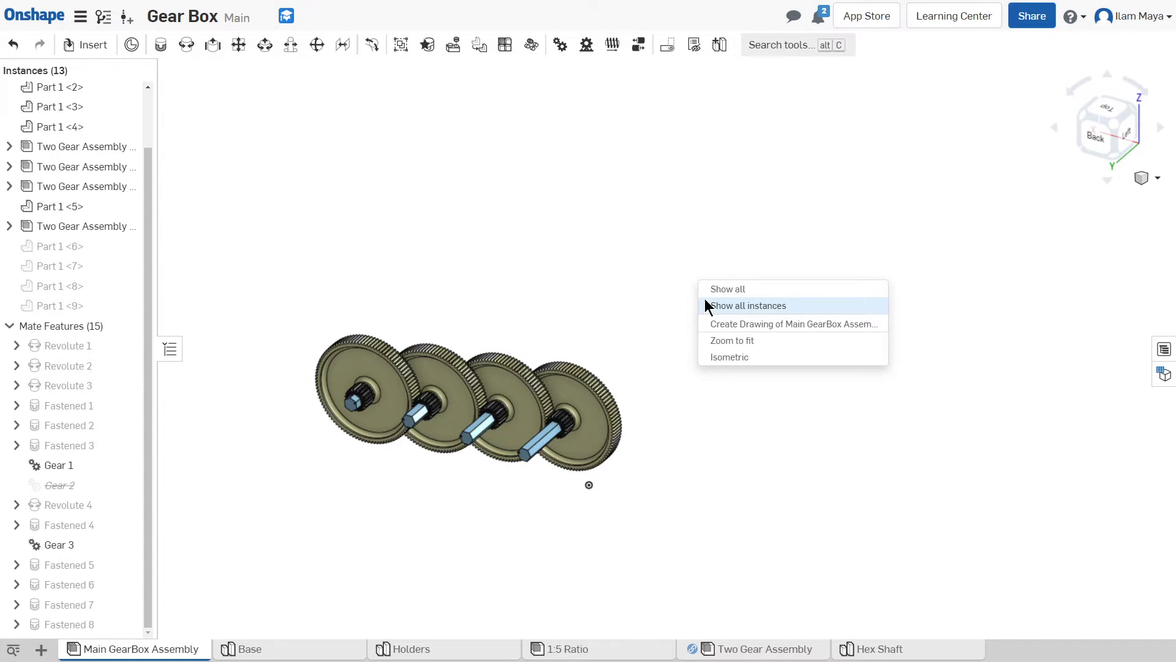
pyautogui.click(707, 305)
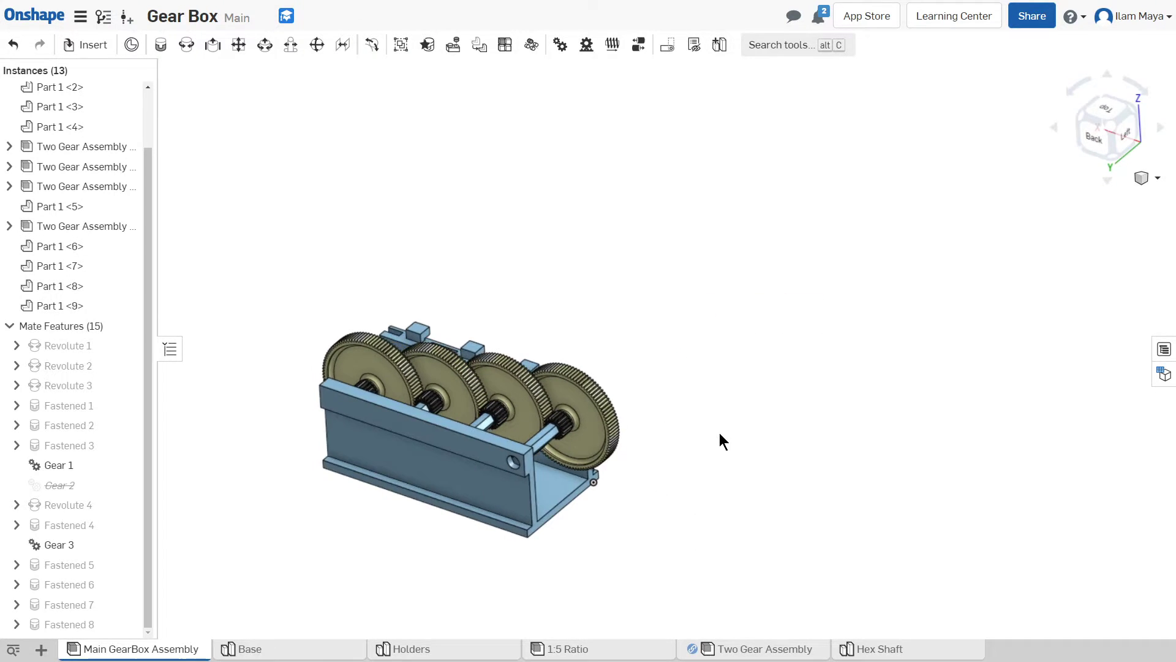
pyautogui.moveTo(719, 432); pyautogui.dragTo(705, 406, button='right')
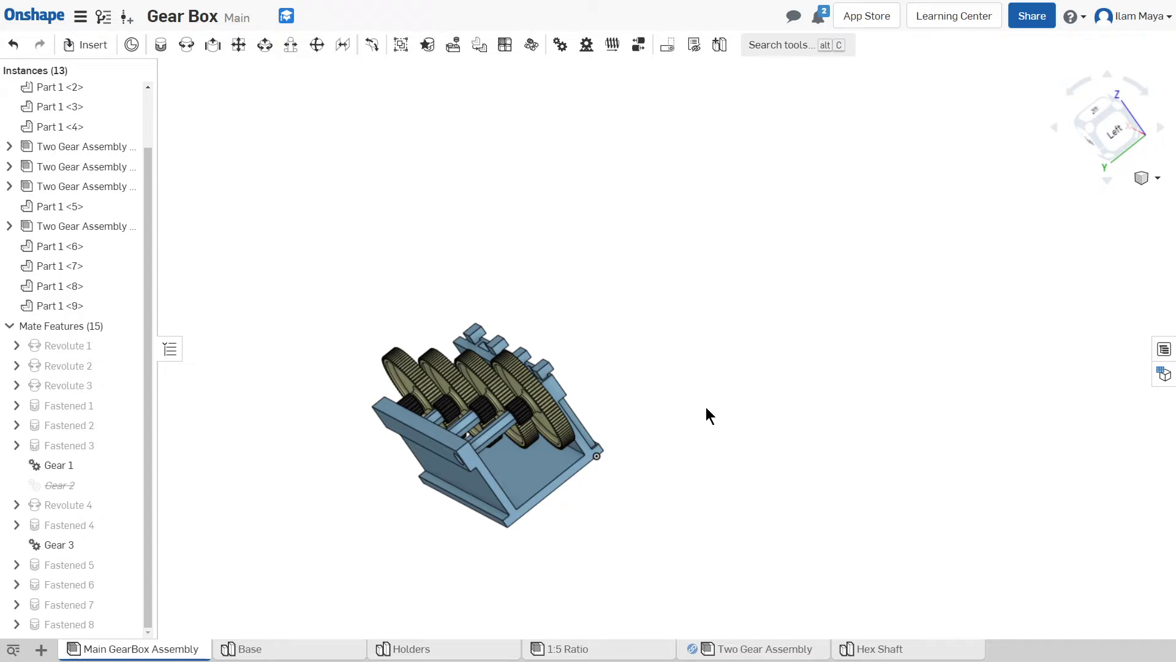
pyautogui.hotkey('shift', 'Right')
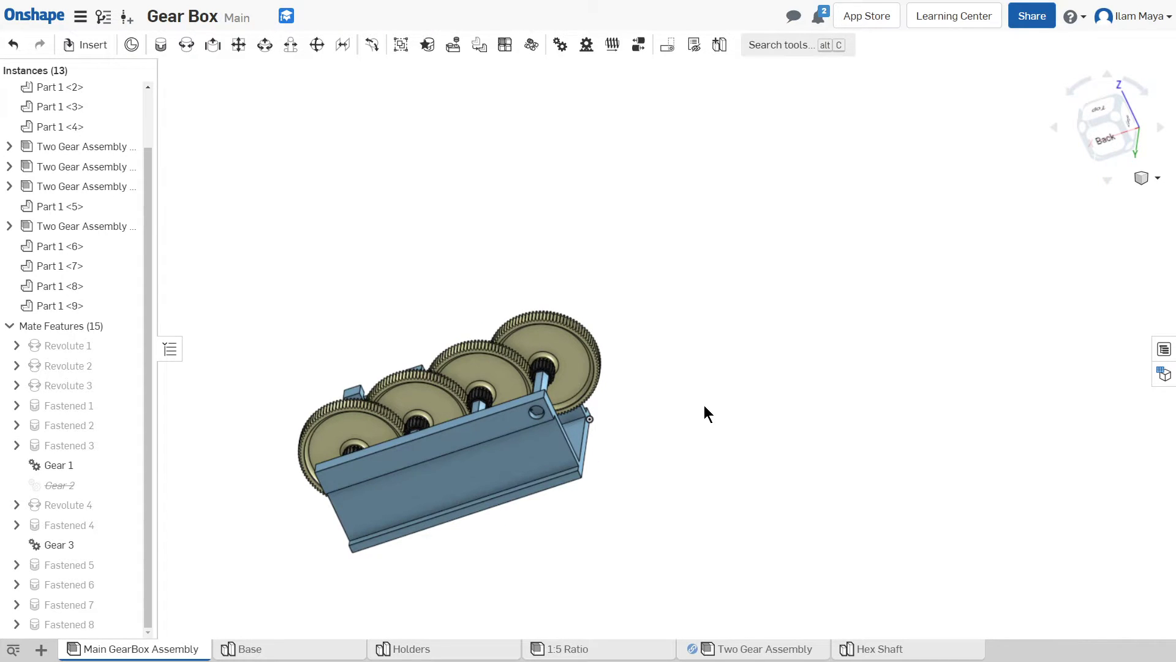
pyautogui.moveTo(703, 405); pyautogui.dragTo(729, 370, button='right')
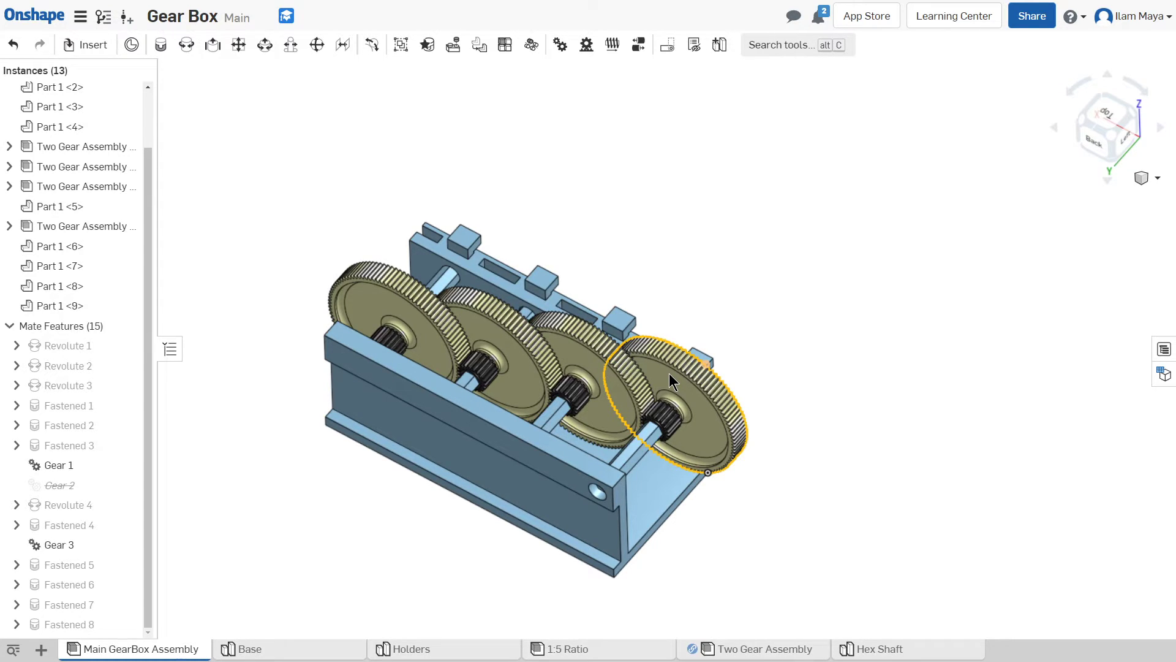
pyautogui.hotkey('ctrl', 'z')
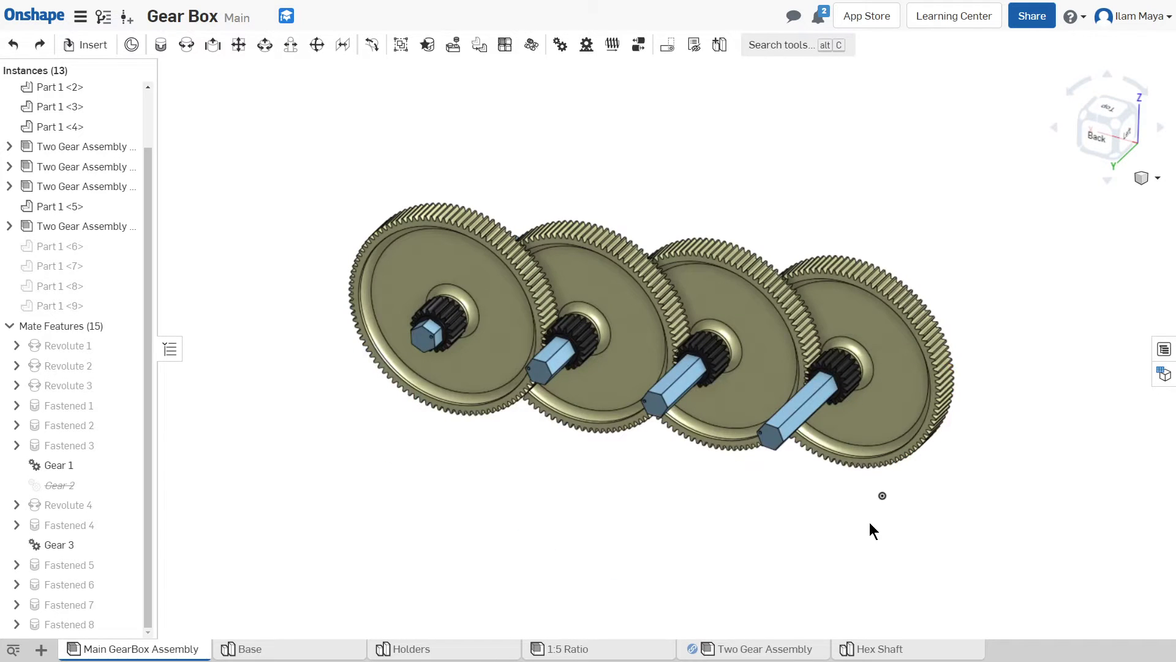
pyautogui.click(925, 429)
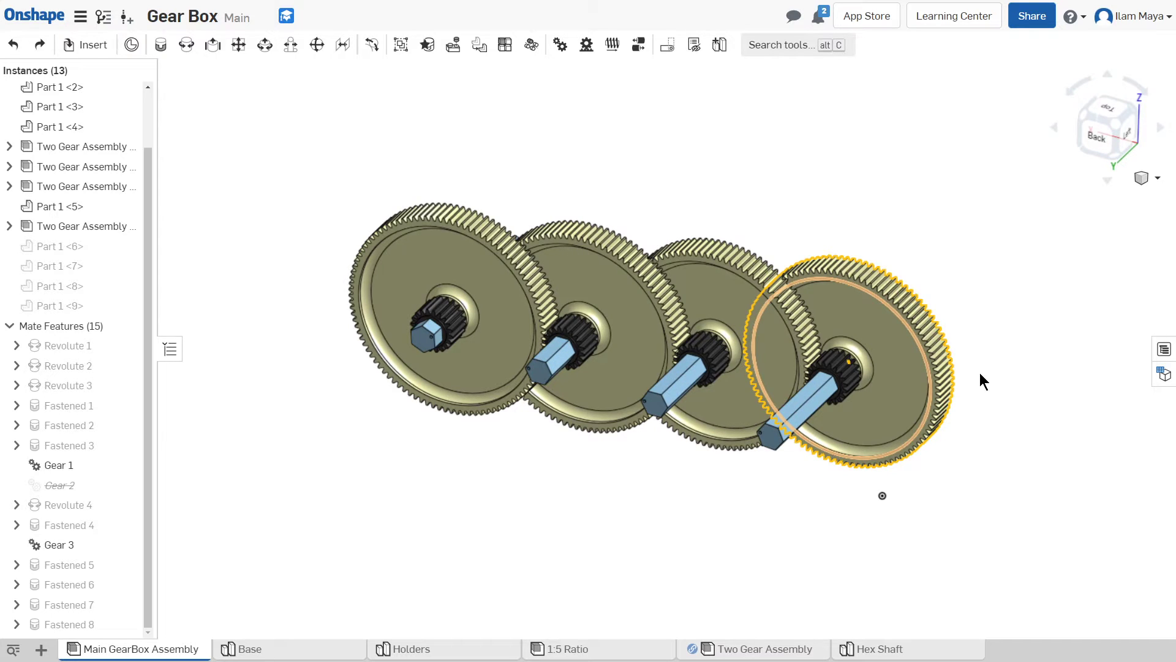
pyautogui.click(979, 373)
pyautogui.press('f')
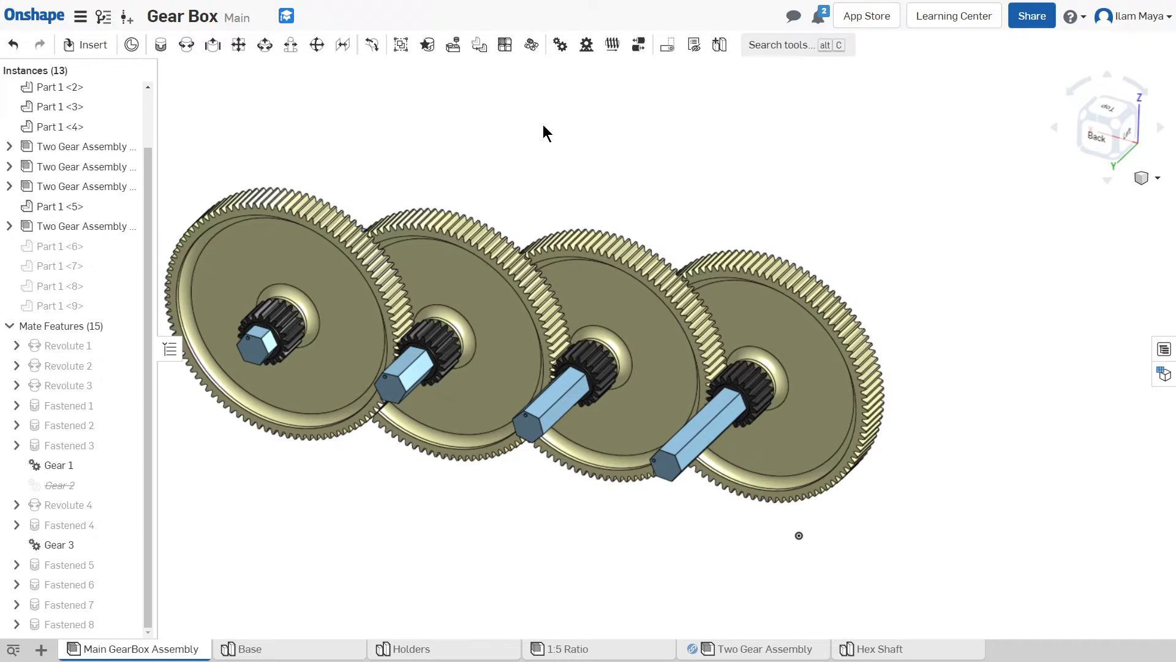
# Create a Gear relation linking Revolute 2 and Revolute 1, with the ratio still at 1
pyautogui.click(558, 46)
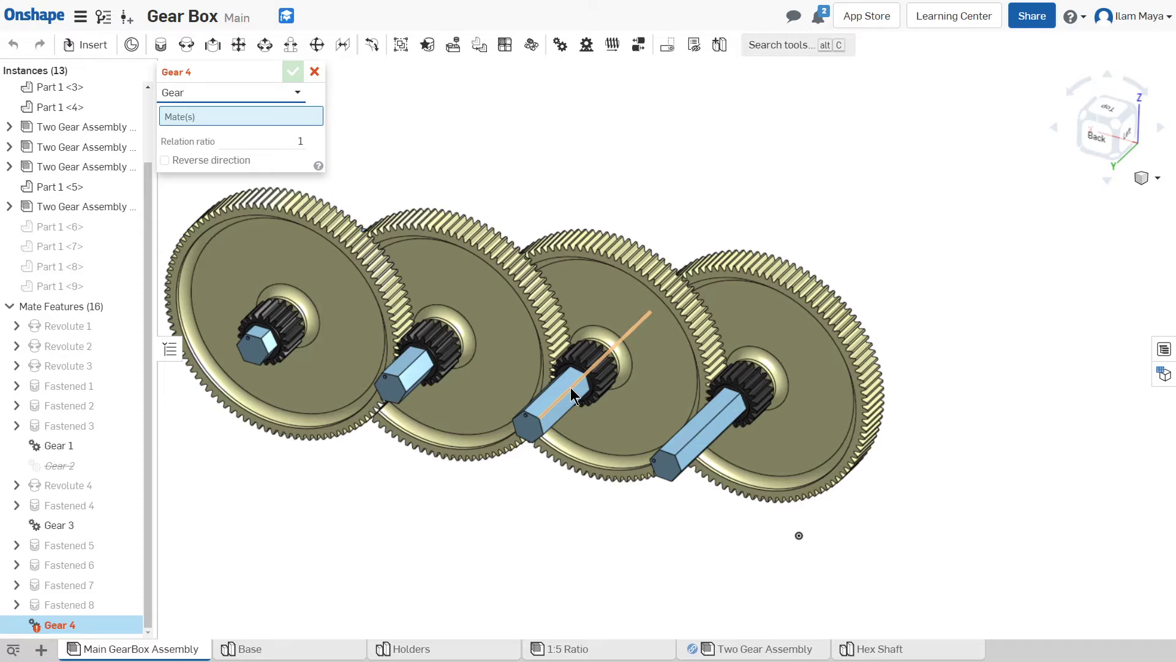
pyautogui.scroll(2, 594, 366)
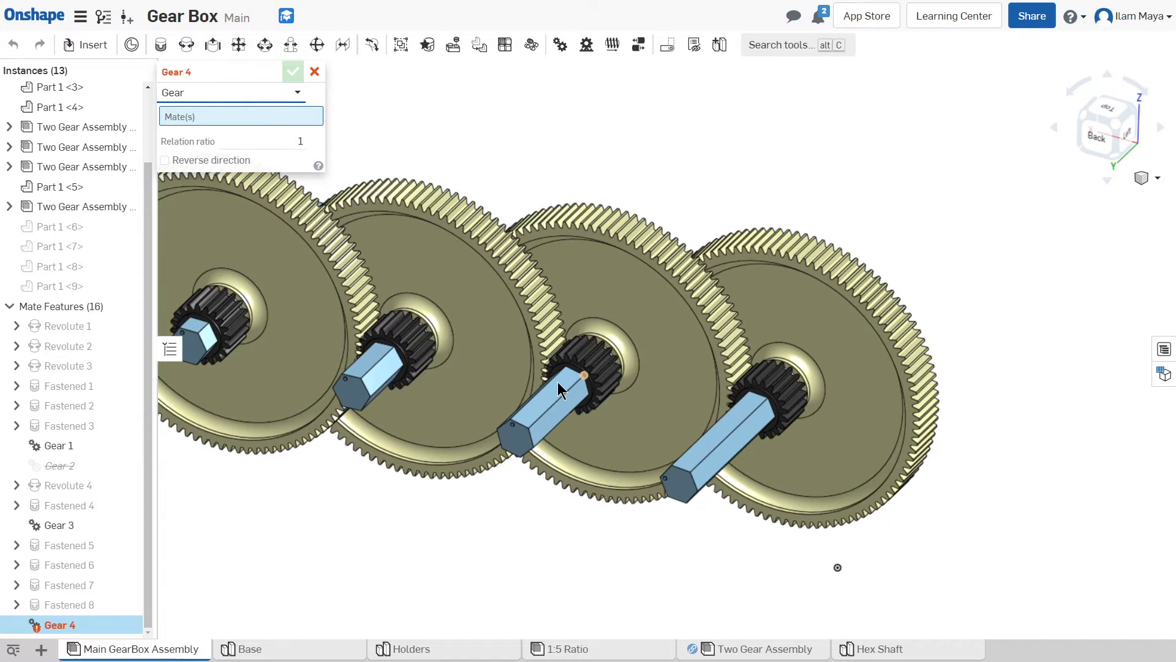
pyautogui.scroll(-1, 553, 402)
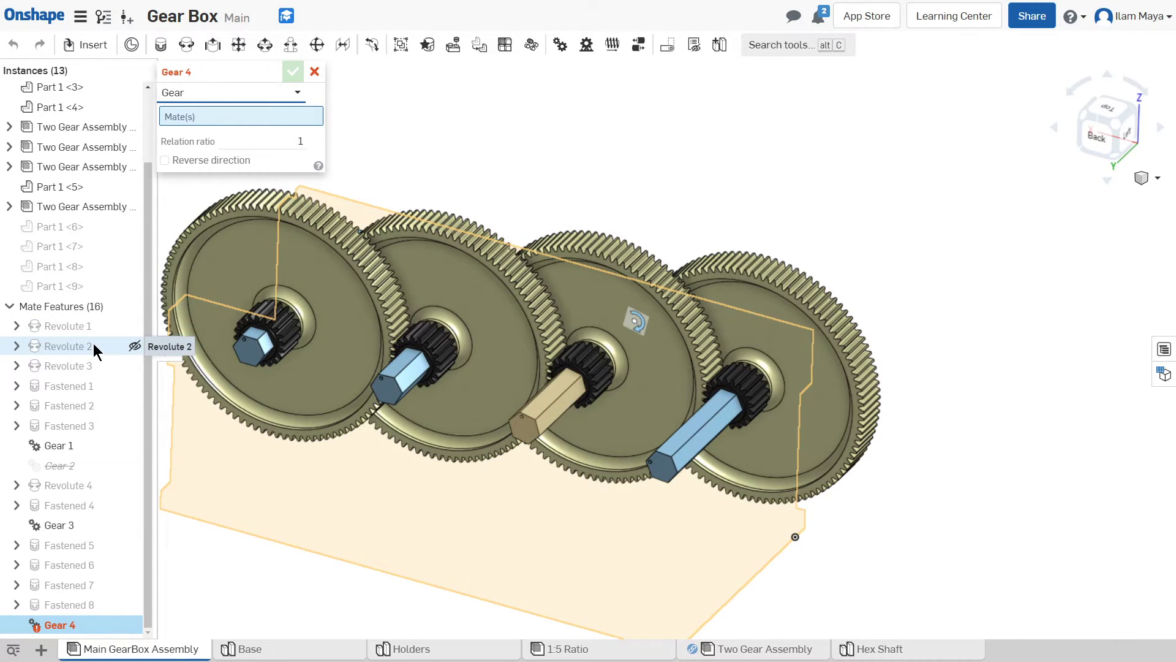
pyautogui.click(93, 345)
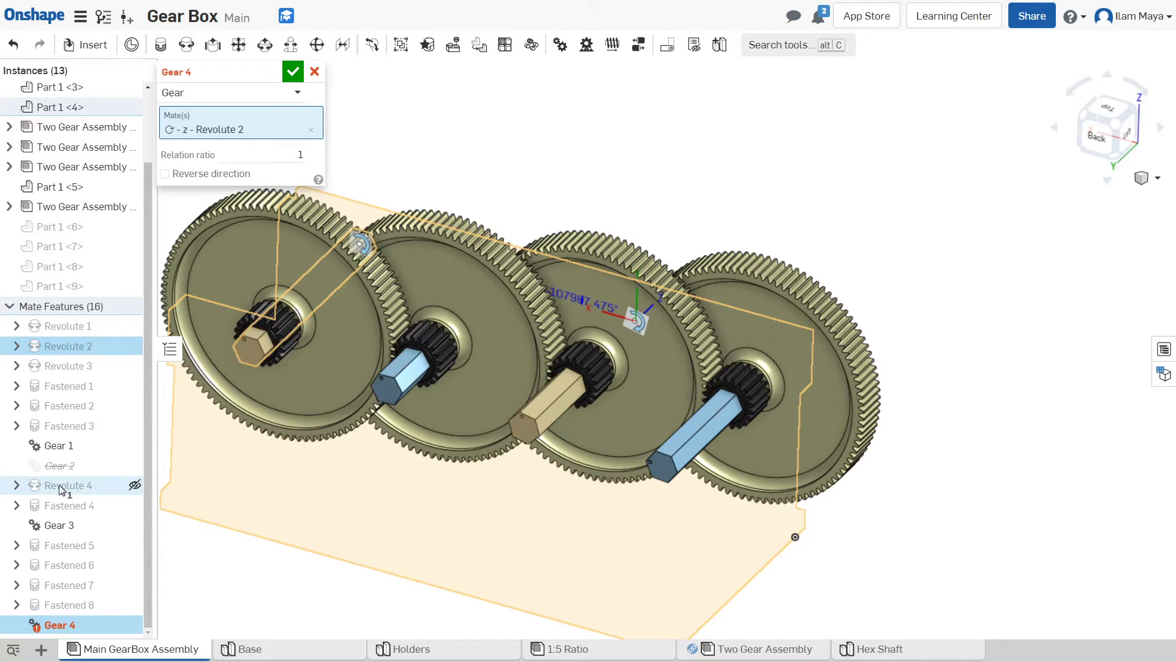
pyautogui.click(91, 329)
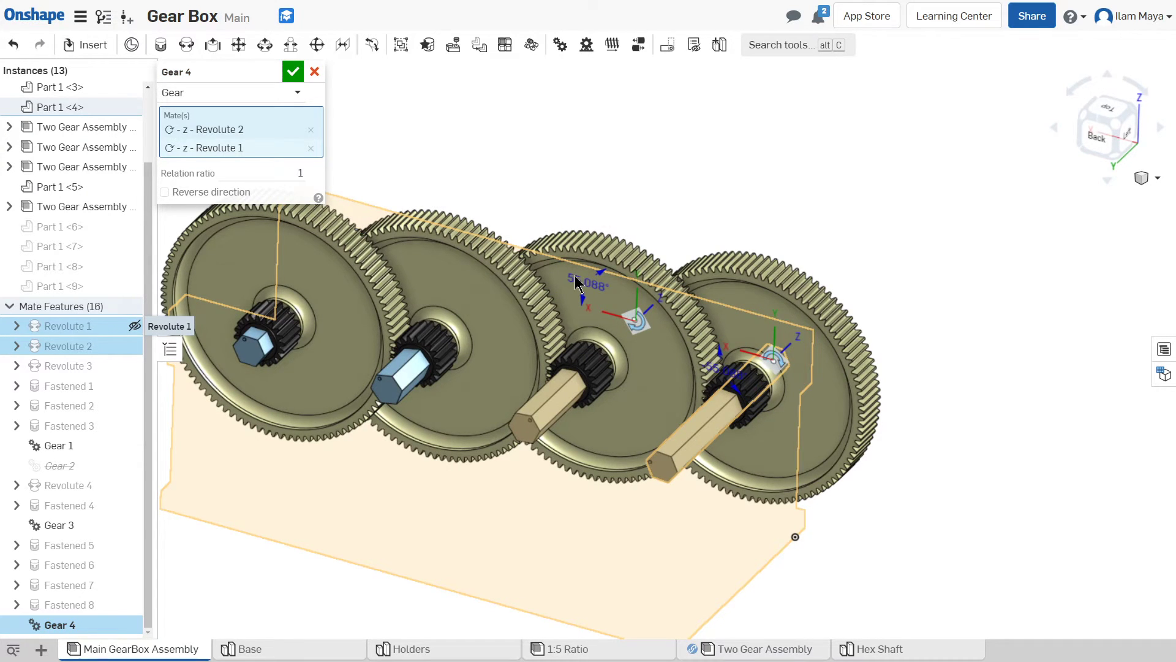
pyautogui.click(287, 169)
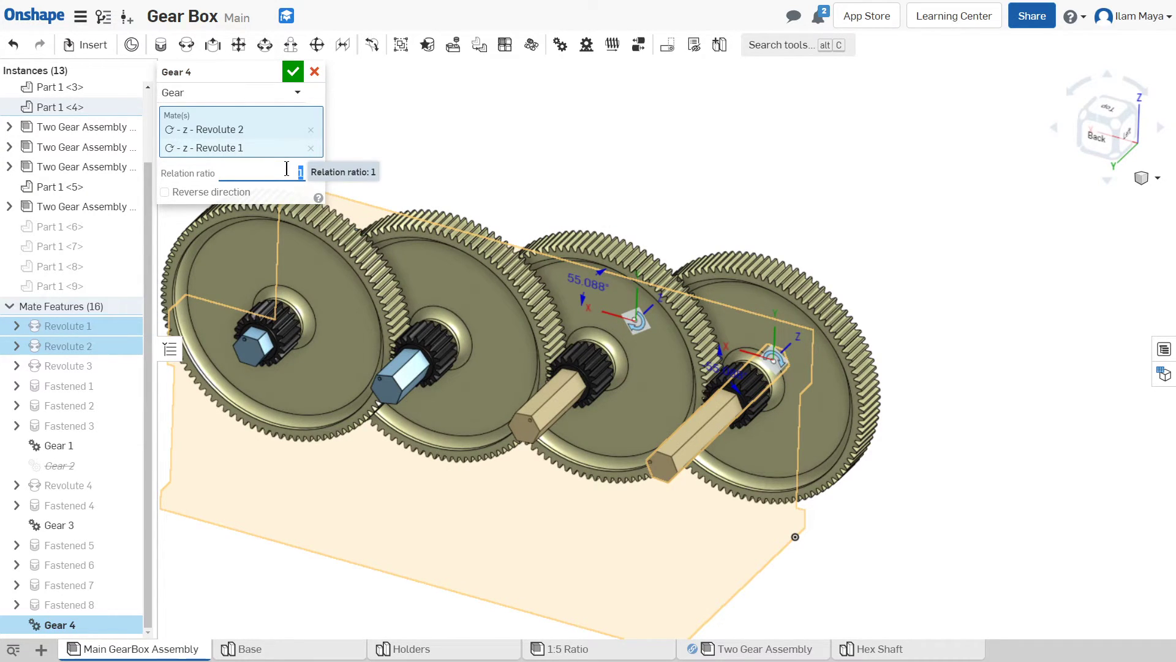
# Change the Gear 4 relation ratio from 1 to 5 and rotate the gears to test it
pyautogui.click(287, 169)
pyautogui.press('BackSpace')
pyautogui.press('Return')
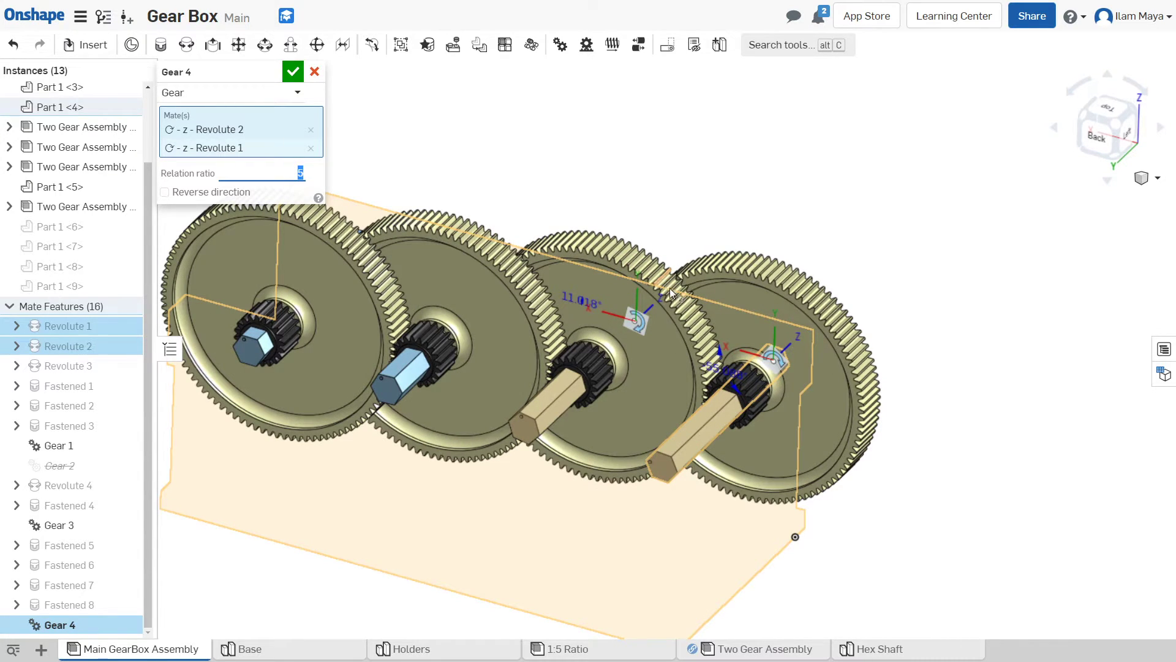
pyautogui.moveTo(687, 325); pyautogui.dragTo(709, 446)
pyautogui.moveTo(708, 466); pyautogui.dragTo(573, 512)
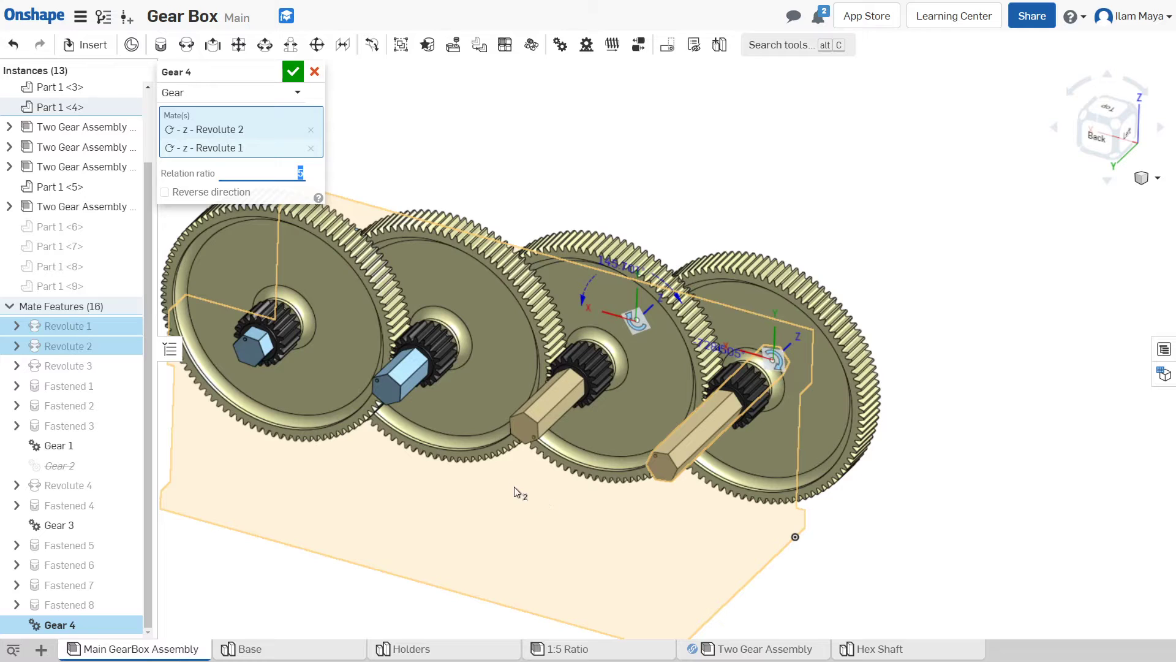
pyautogui.moveTo(514, 486); pyautogui.dragTo(559, 138)
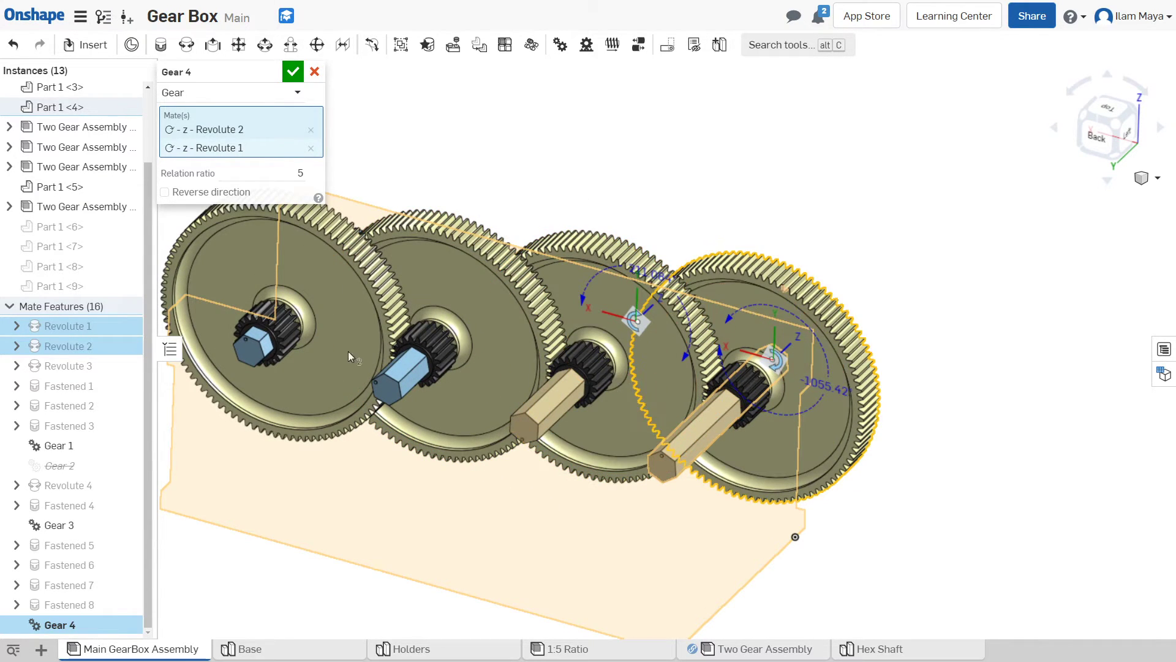
# Try a 0.2 ratio, compare the gear motion, then set the ratio back to 5
pyautogui.click(274, 174)
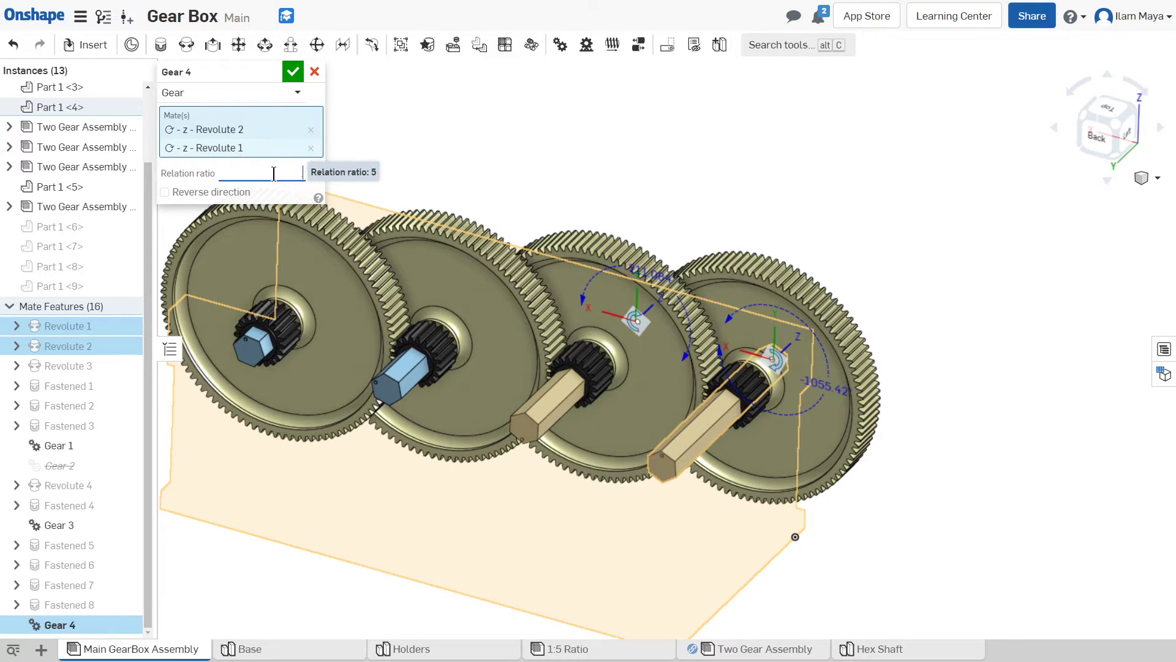
pyautogui.press('Return')
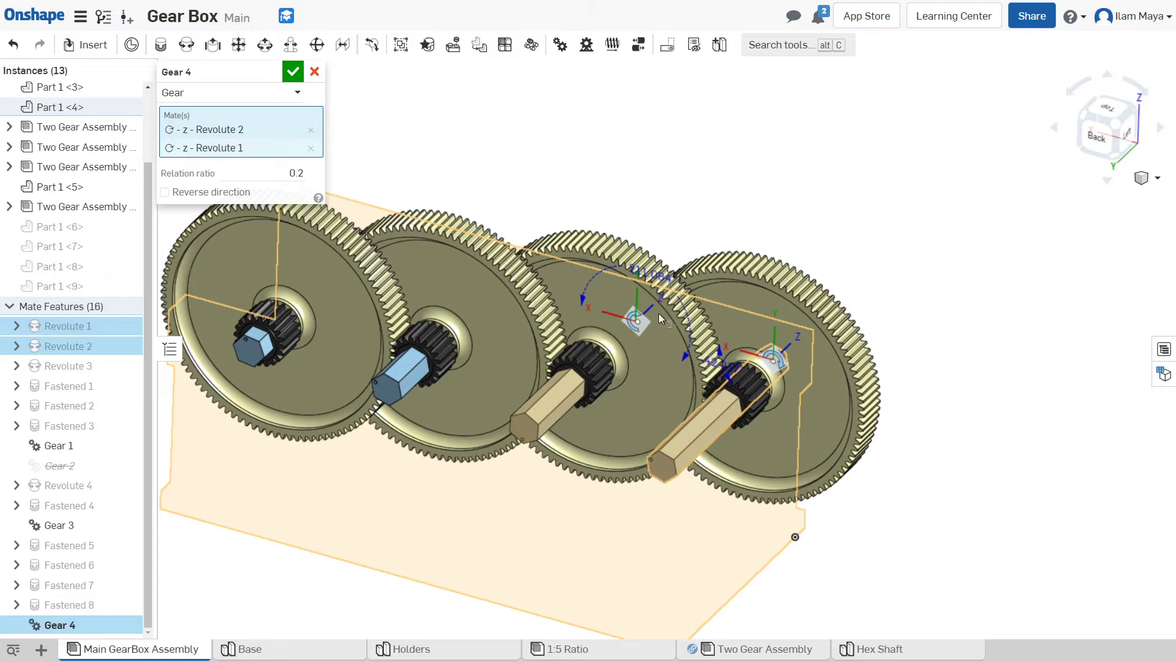
pyautogui.moveTo(659, 314); pyautogui.dragTo(288, 177)
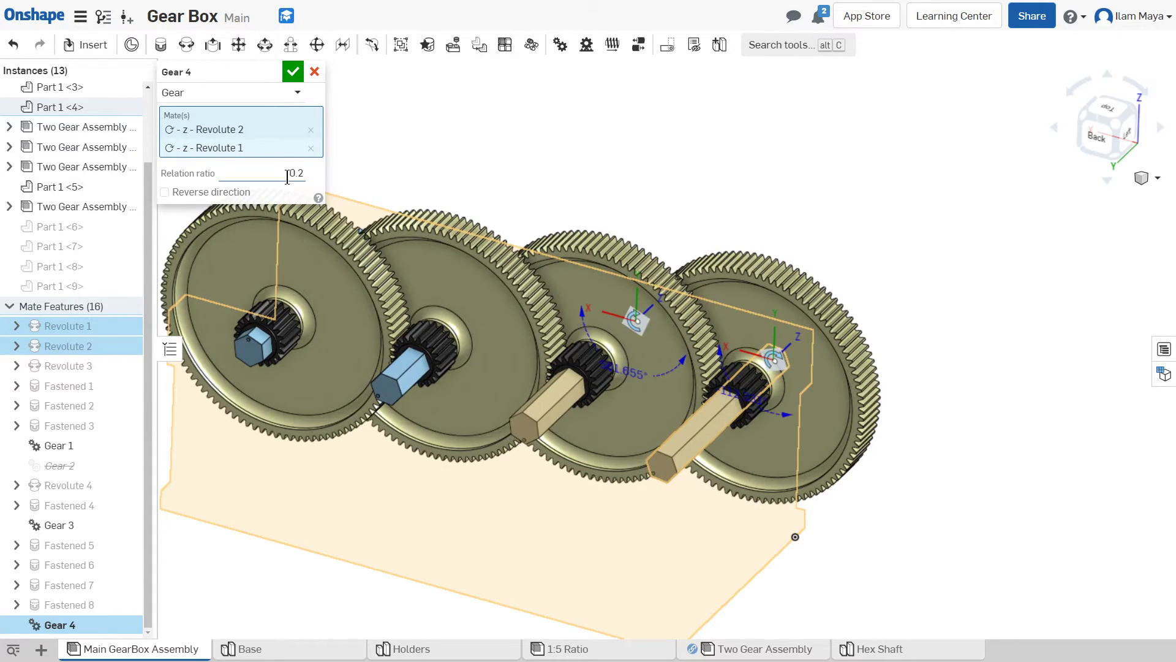
pyautogui.click(271, 178)
pyautogui.write('5')
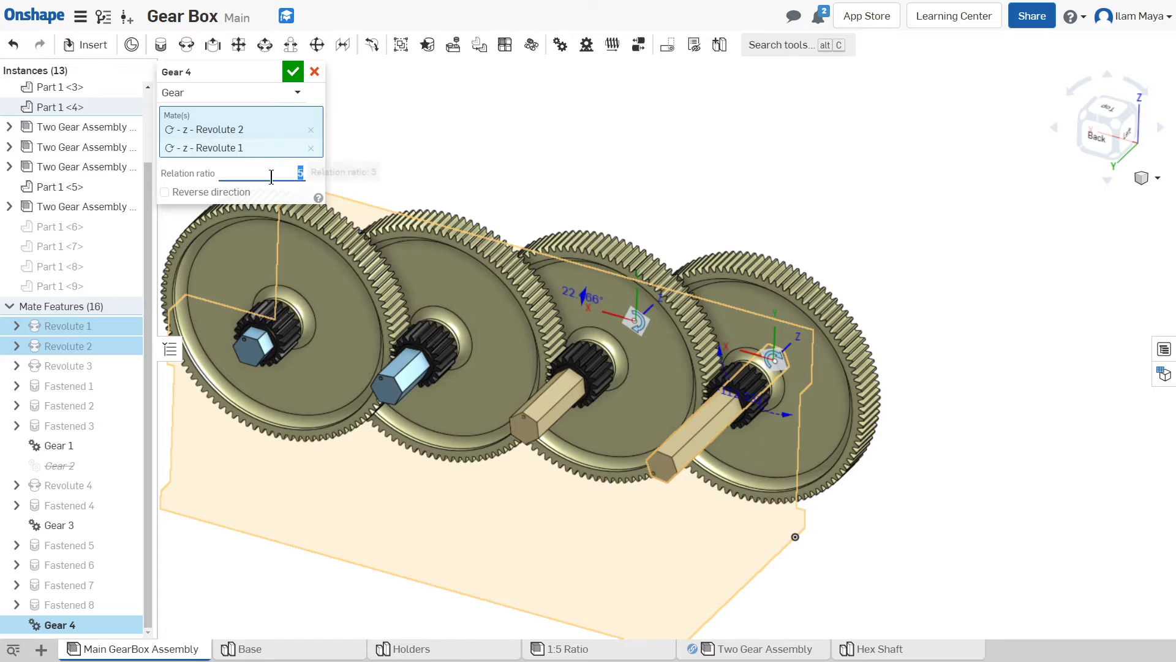
pyautogui.moveTo(630, 262); pyautogui.dragTo(895, 228)
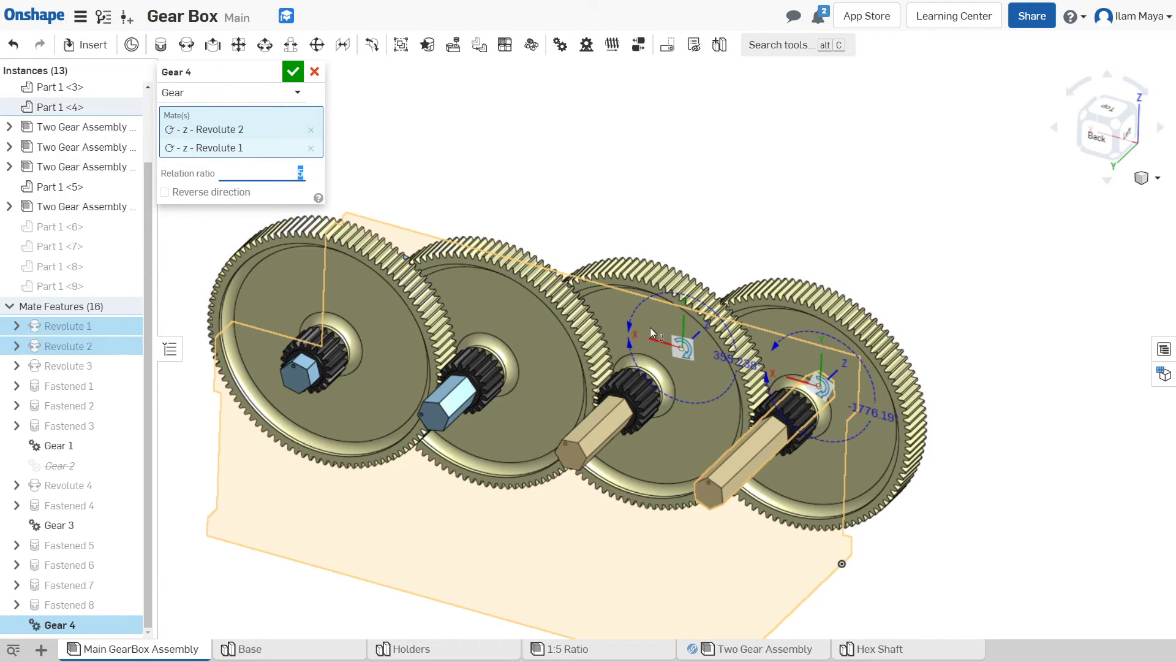
# Accept the Gear 4 relation at ratio 5 so it joins the mate features
pyautogui.click(291, 71)
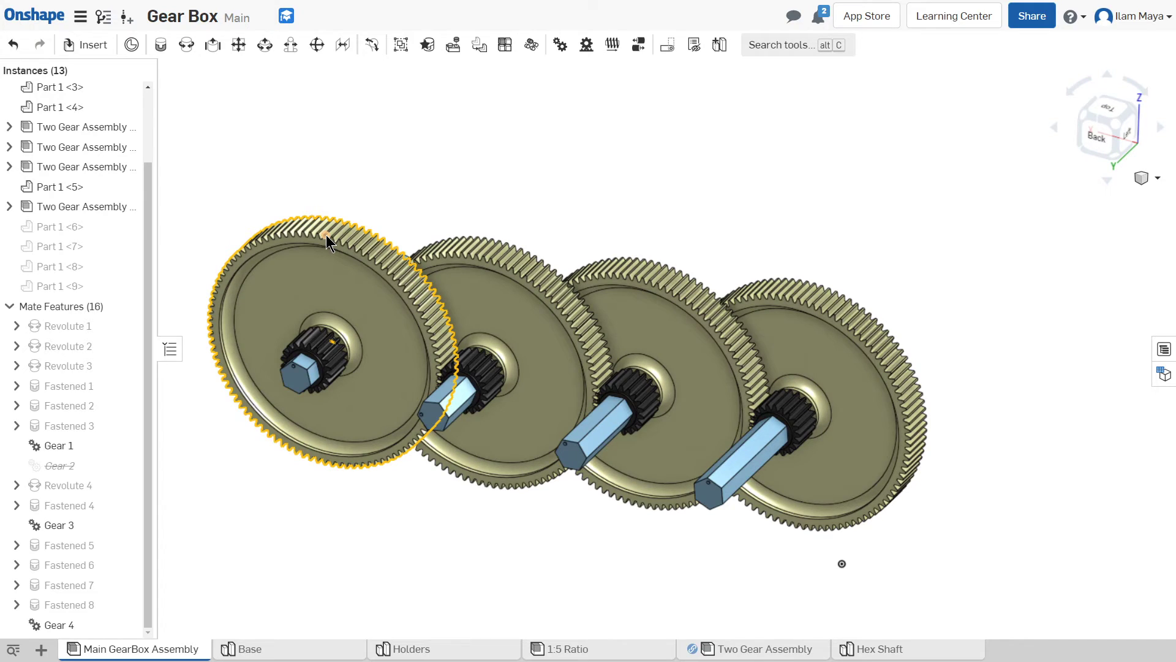